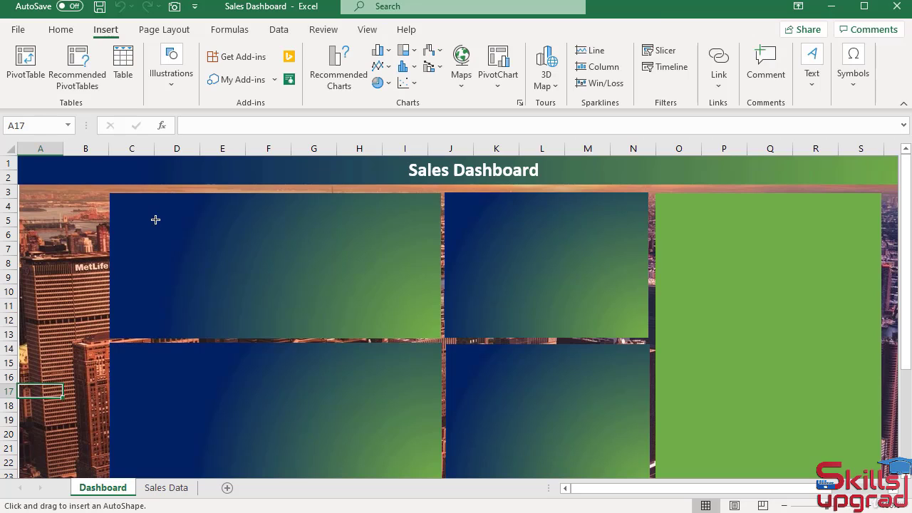
# Draw a fully rounded rectangle about 1.01" wide and 0.3" high and place it in the upper-left corner of the first panel.
pyautogui.moveTo(155, 219); pyautogui.dragTo(225, 241)
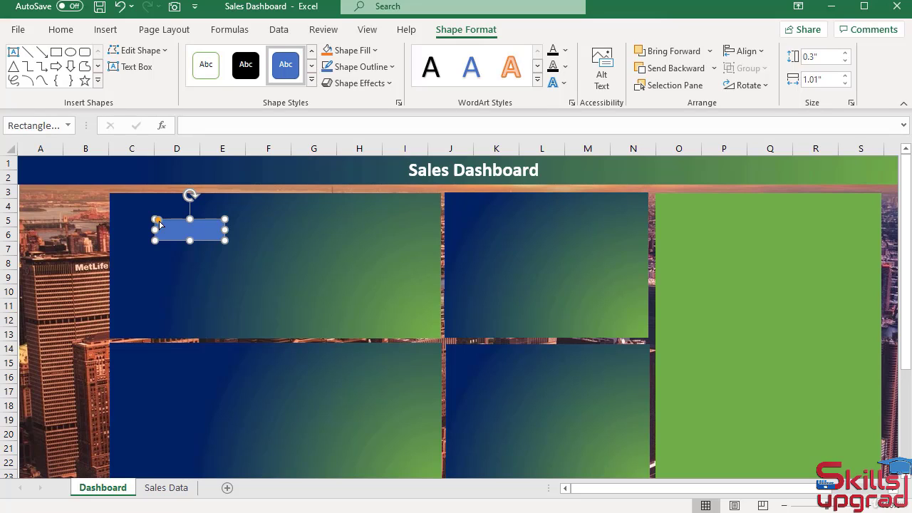
pyautogui.moveTo(160, 223); pyautogui.dragTo(165, 219)
pyautogui.moveTo(204, 216); pyautogui.dragTo(168, 199)
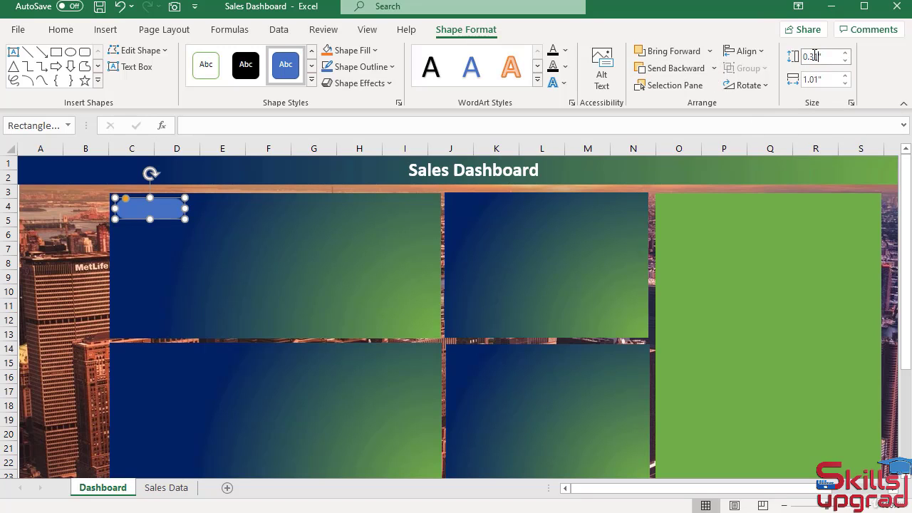
# Set the rounded rectangle's height to 0.31" and its width to 1.12".
pyautogui.click(847, 76)
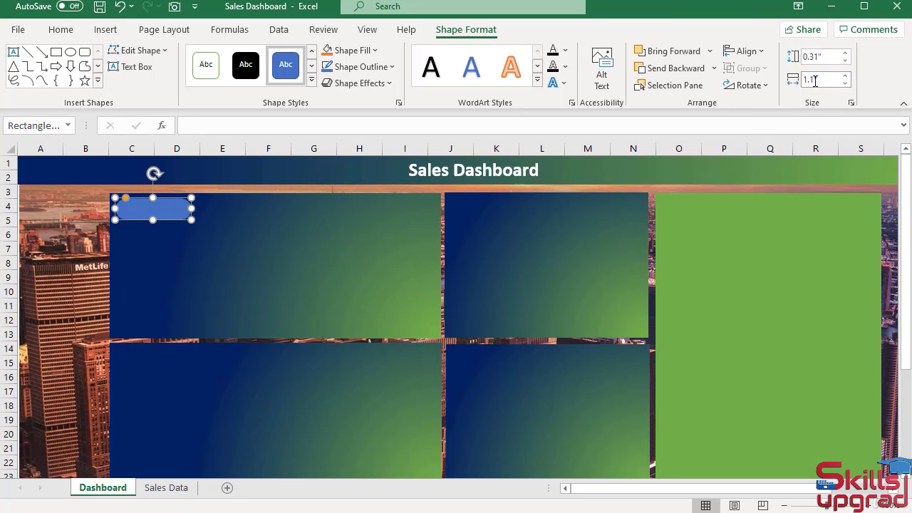
pyautogui.click(815, 81)
pyautogui.click(813, 79)
pyautogui.press('Return')
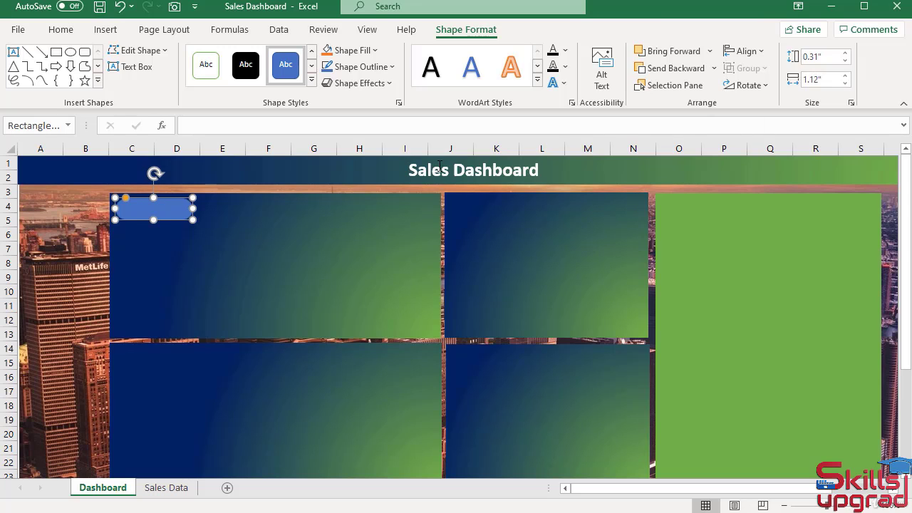
# Give the rounded rectangle a solid white fill with 70% transparency.
pyautogui.rightClick(180, 220)
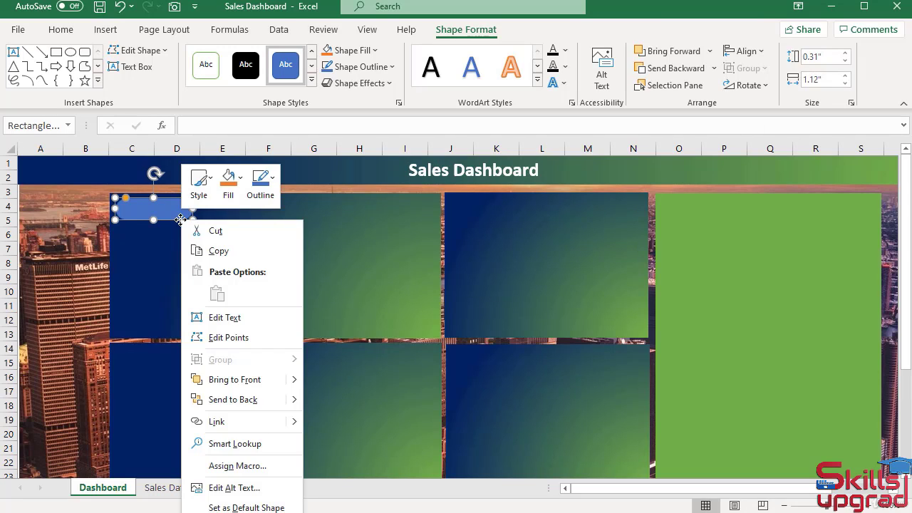
pyautogui.click(207, 512)
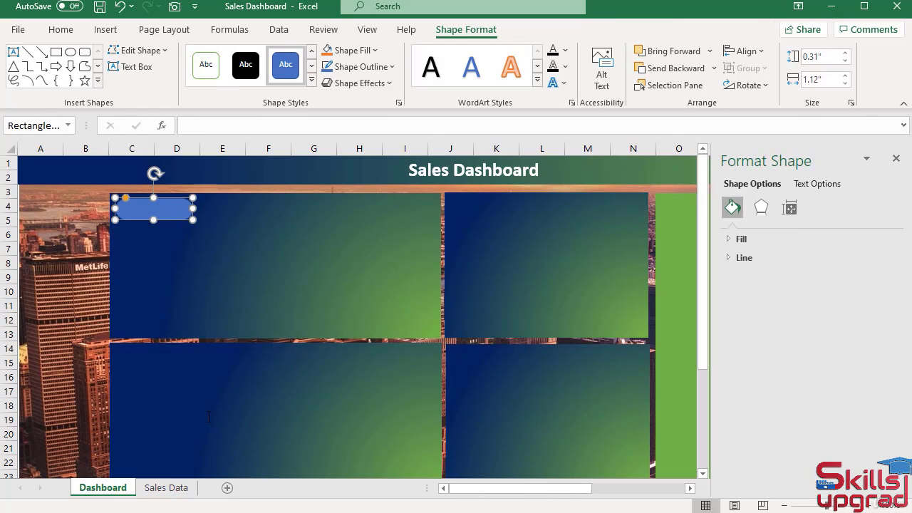
pyautogui.click(728, 239)
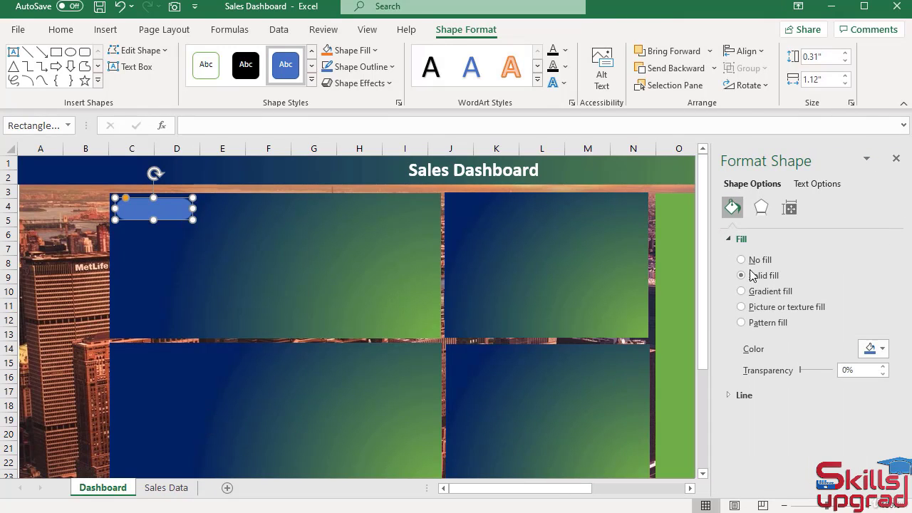
pyautogui.click(884, 349)
pyautogui.click(793, 387)
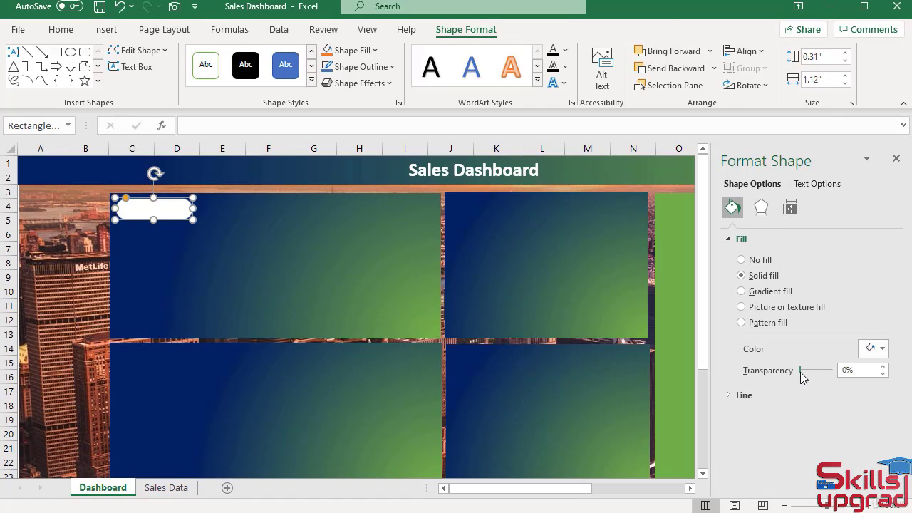
pyautogui.moveTo(800, 371); pyautogui.dragTo(822, 373)
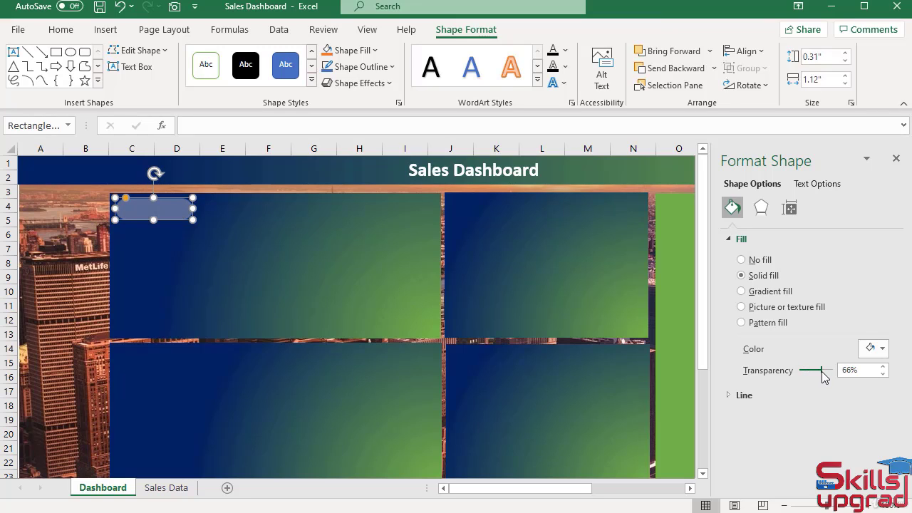
pyautogui.click(883, 367)
pyautogui.click(884, 367)
pyautogui.click(883, 367)
pyautogui.click(883, 367)
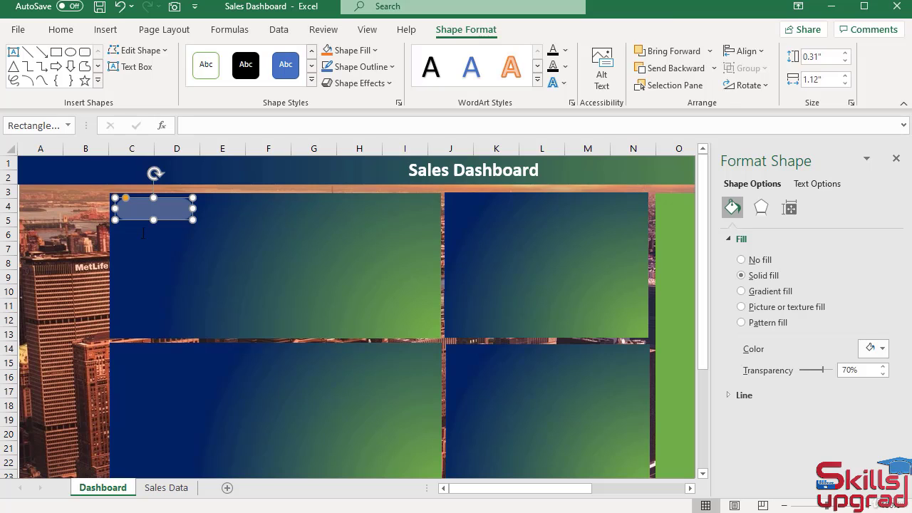
pyautogui.click(57, 237)
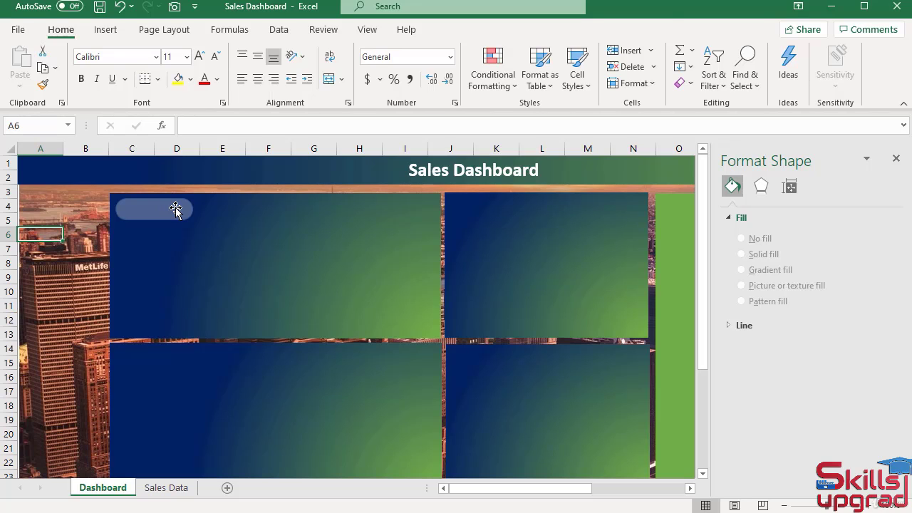
# Insert a text box about 0.84" by 0.26" in the first panel with the text "Sales".
pyautogui.click(116, 29)
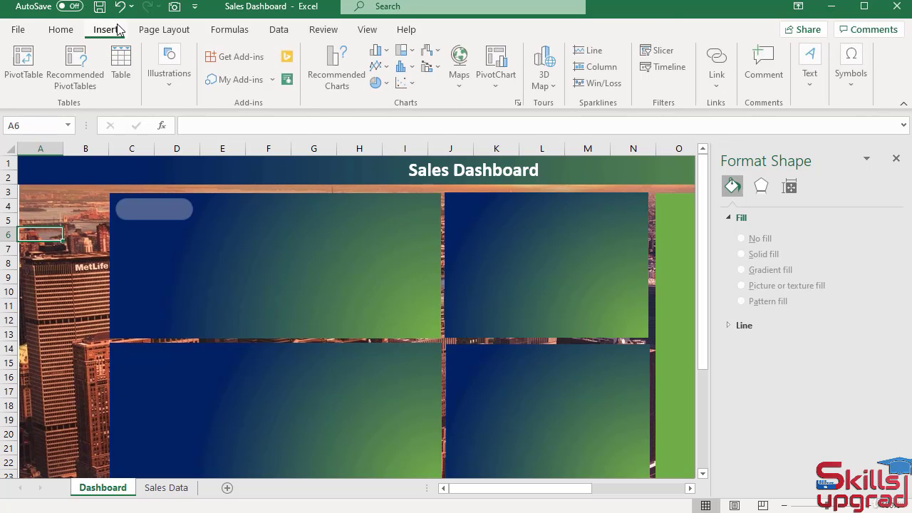
pyautogui.click(813, 80)
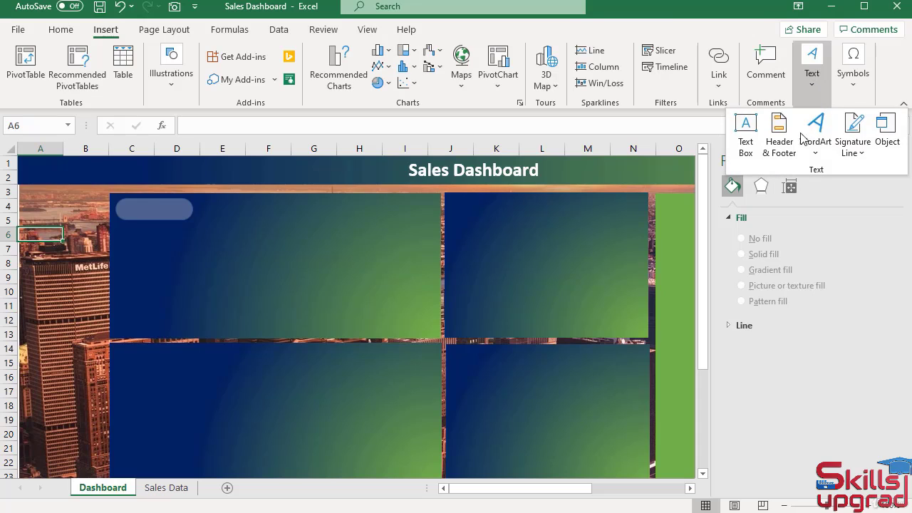
pyautogui.click(745, 134)
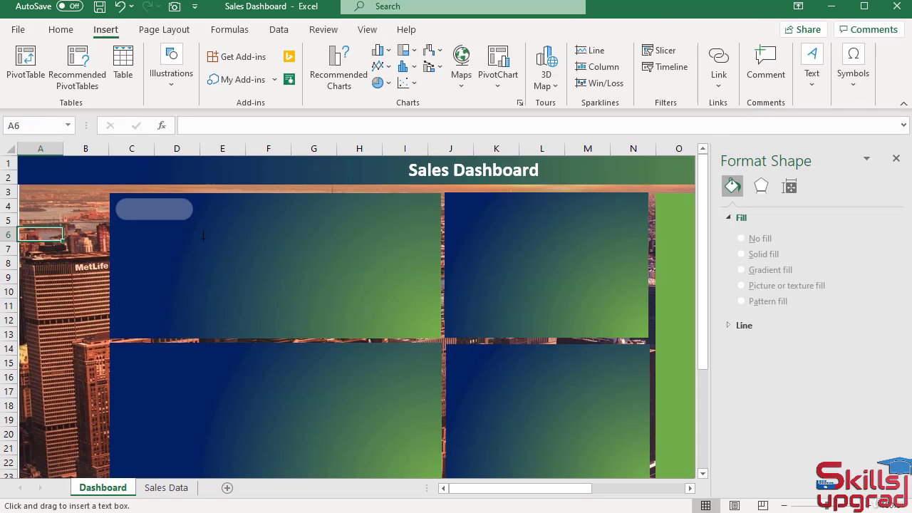
pyautogui.moveTo(204, 239); pyautogui.dragTo(261, 255)
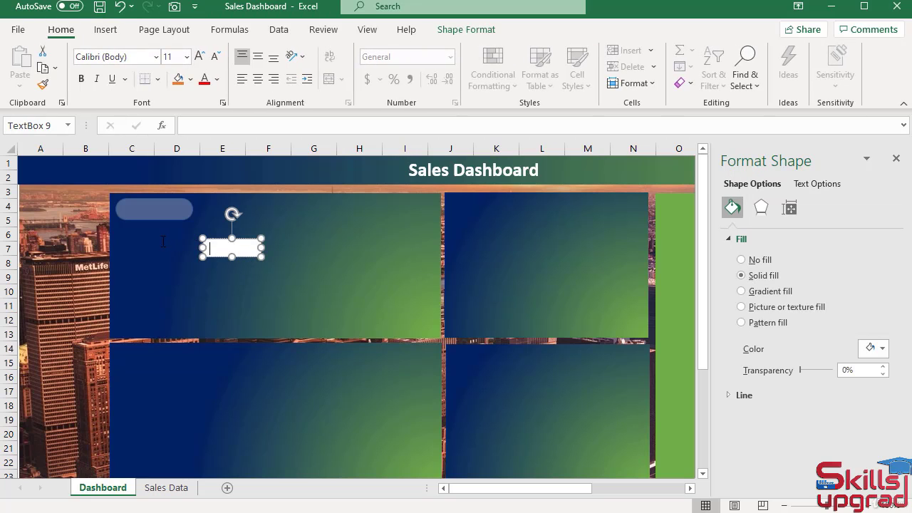
pyautogui.write('Sales')
# Center the Sales text horizontally and vertically in its text box and color it white.
pyautogui.hotkey('ctrl', 'a')
pyautogui.click(258, 81)
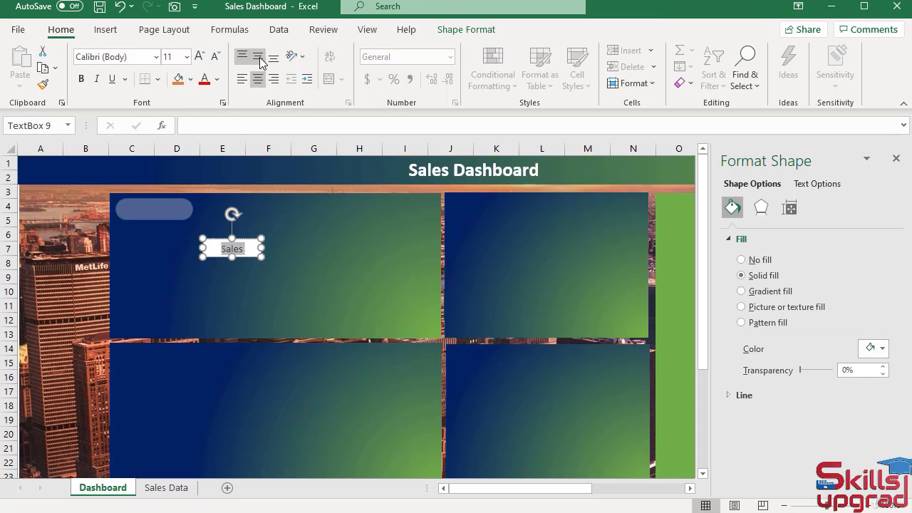
pyautogui.click(260, 63)
pyautogui.click(220, 80)
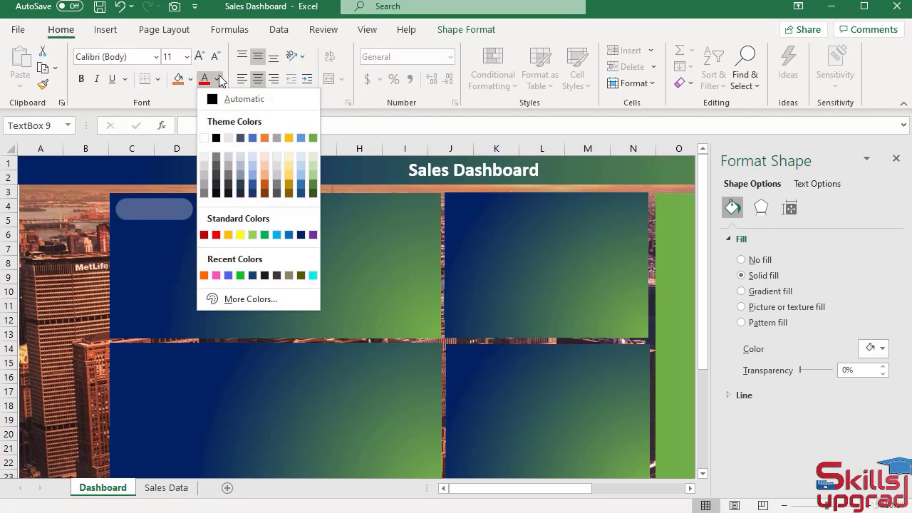
pyautogui.click(208, 137)
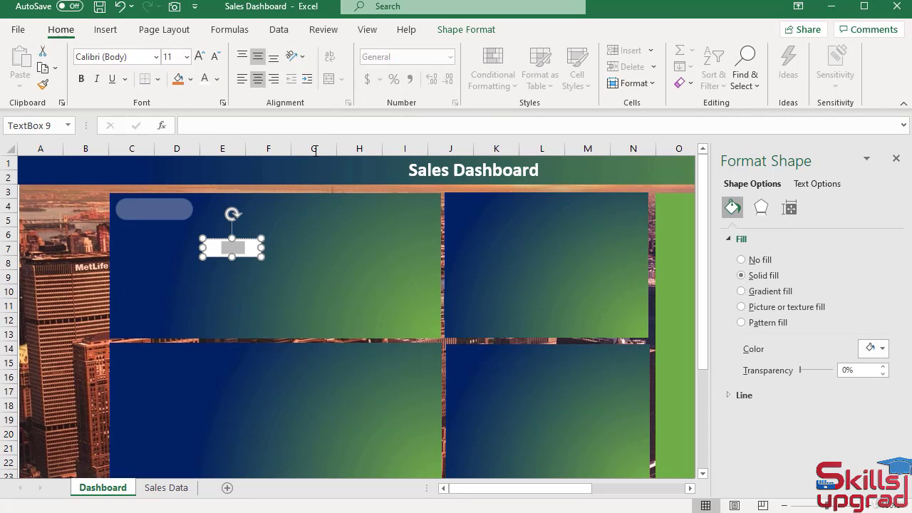
# Remove the Sales text box's fill and outline and place it over the rounded shape.
pyautogui.click(467, 30)
pyautogui.click(349, 51)
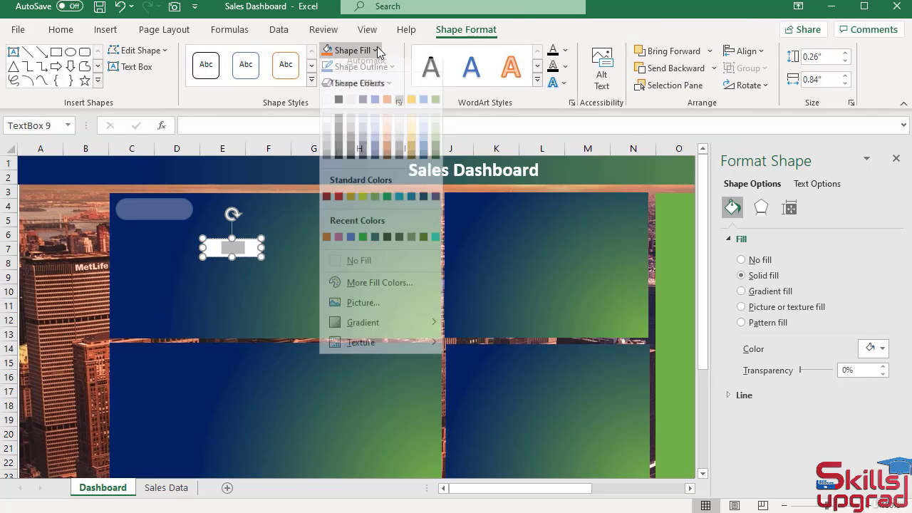
pyautogui.click(331, 271)
pyautogui.click(390, 66)
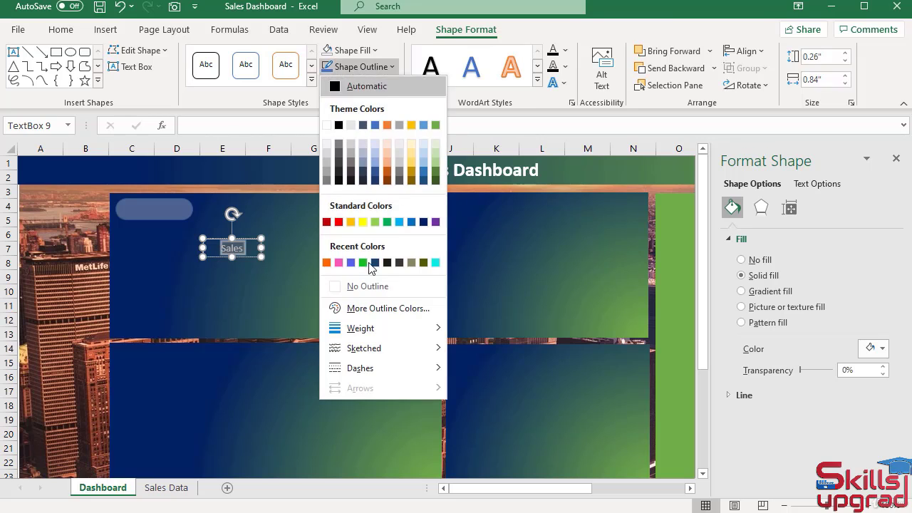
pyautogui.click(336, 290)
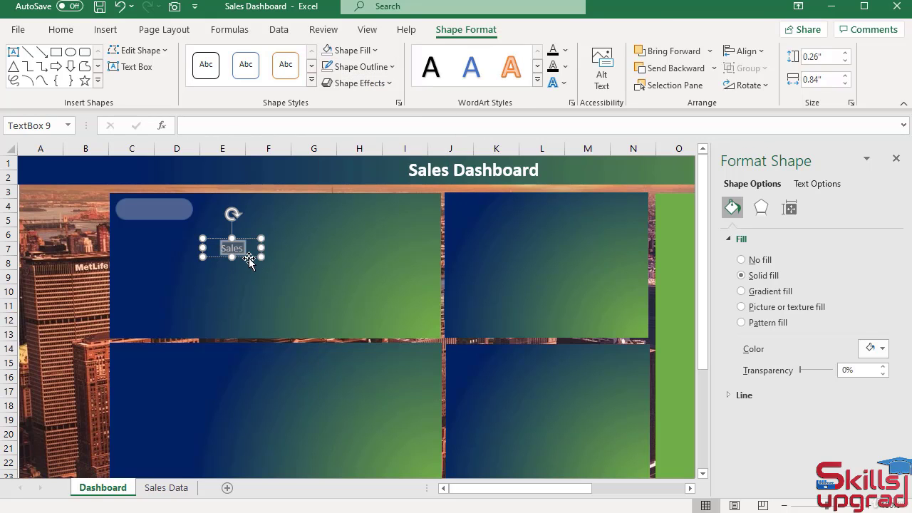
pyautogui.moveTo(248, 259); pyautogui.dragTo(177, 220)
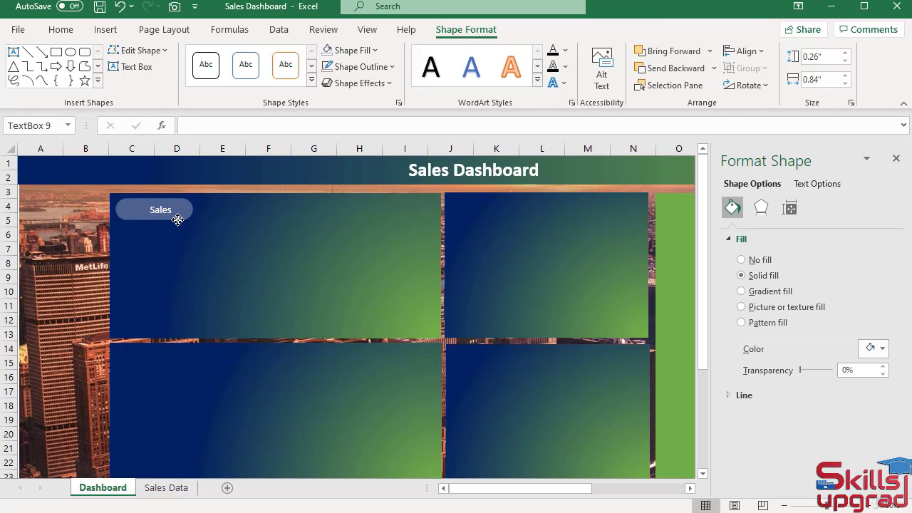
pyautogui.moveTo(177, 219); pyautogui.dragTo(178, 219)
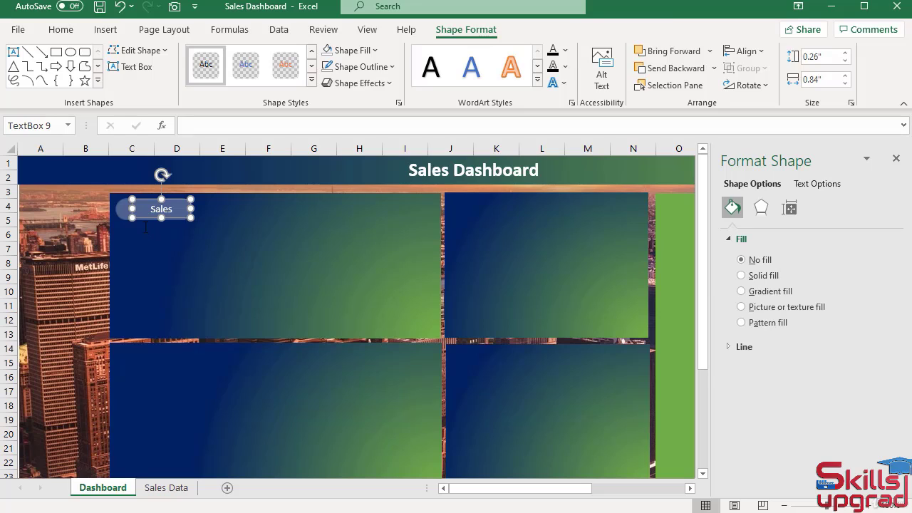
# Duplicate the Sales label with its rounded shape into the upper-left corner of the bottom panel and change the copy's text to "Filters".
pyautogui.keyDown('ctrl'); pyautogui.click(119, 210); pyautogui.keyUp('ctrl')
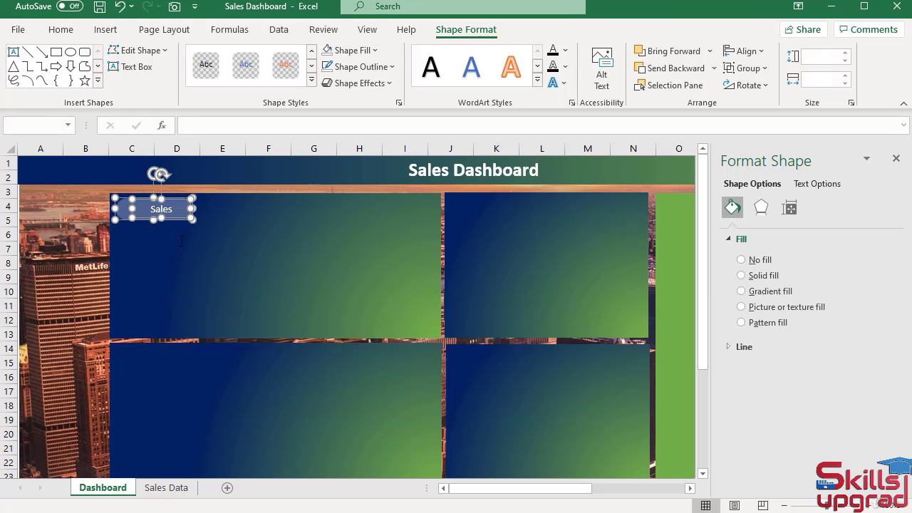
pyautogui.click(62, 32)
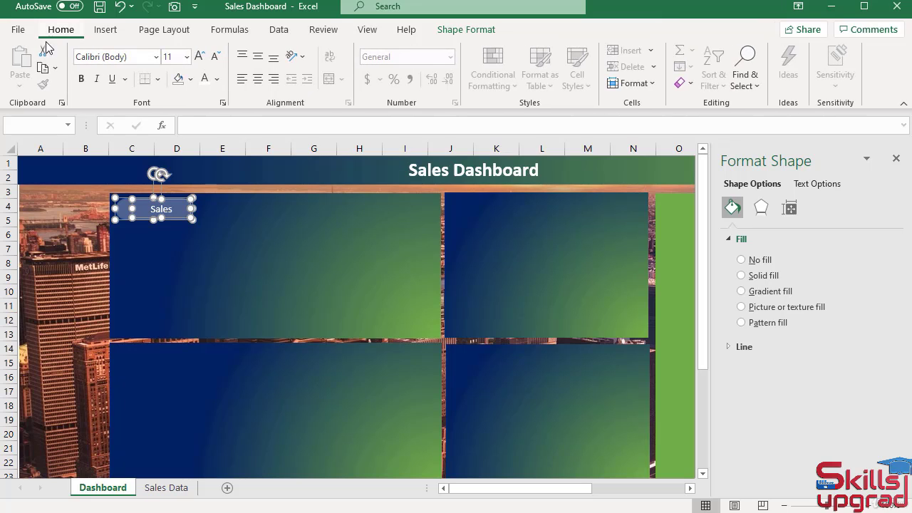
pyautogui.click(42, 71)
pyautogui.click(20, 60)
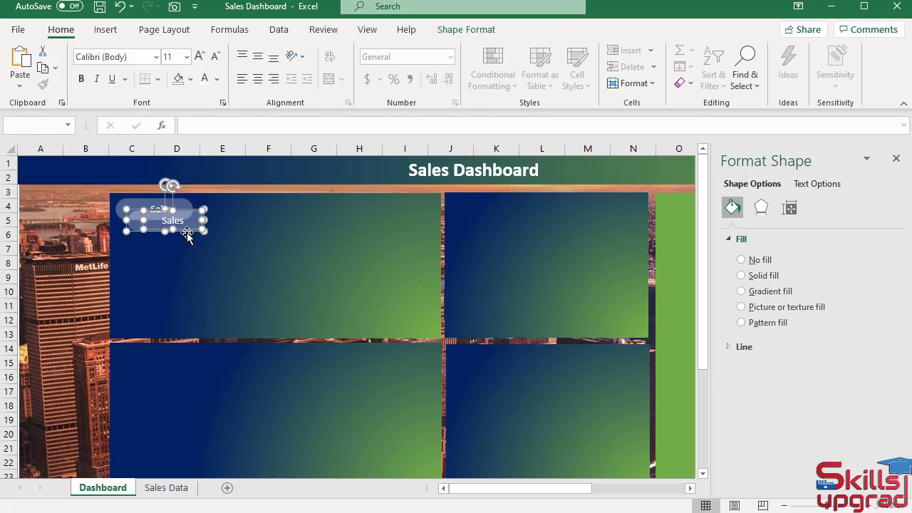
pyautogui.moveTo(188, 232); pyautogui.dragTo(194, 391)
pyautogui.scroll(-3, 195, 321)
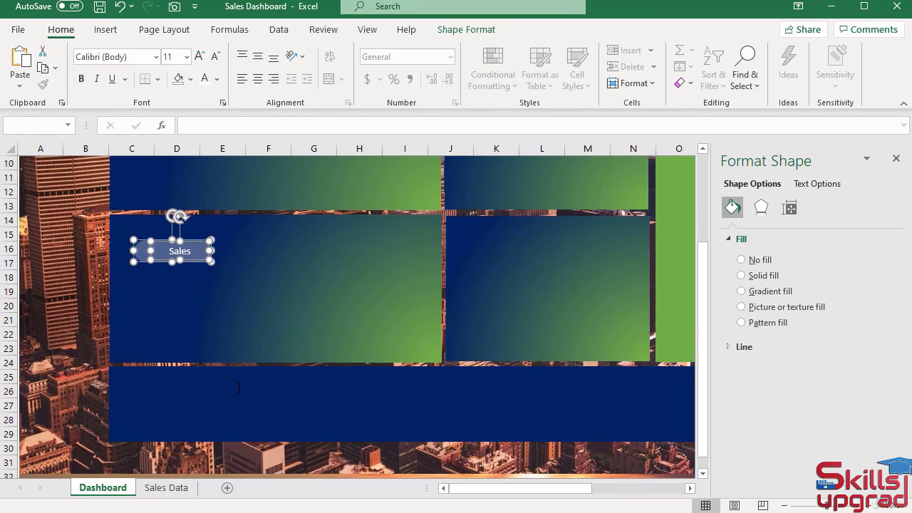
pyautogui.moveTo(196, 265); pyautogui.dragTo(181, 389)
pyautogui.scroll(3, 181, 390)
pyautogui.doubleClick(165, 424)
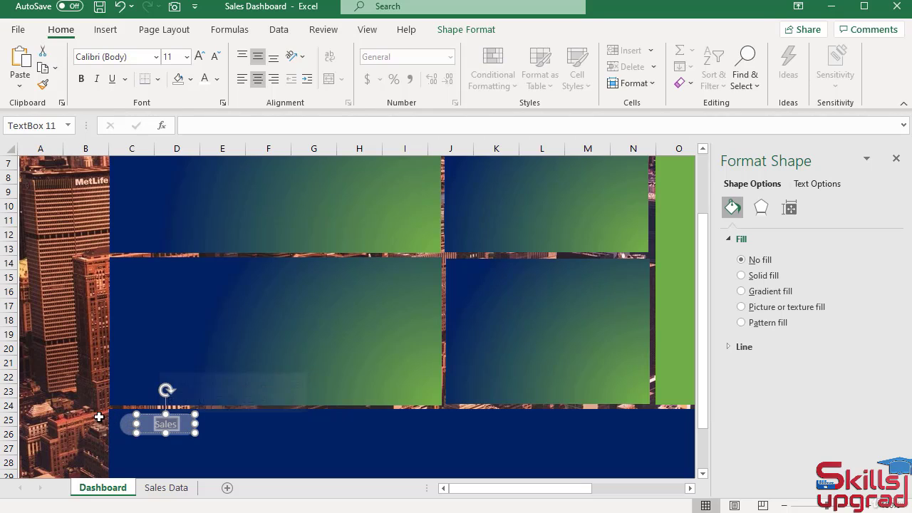
pyautogui.write('Filters')
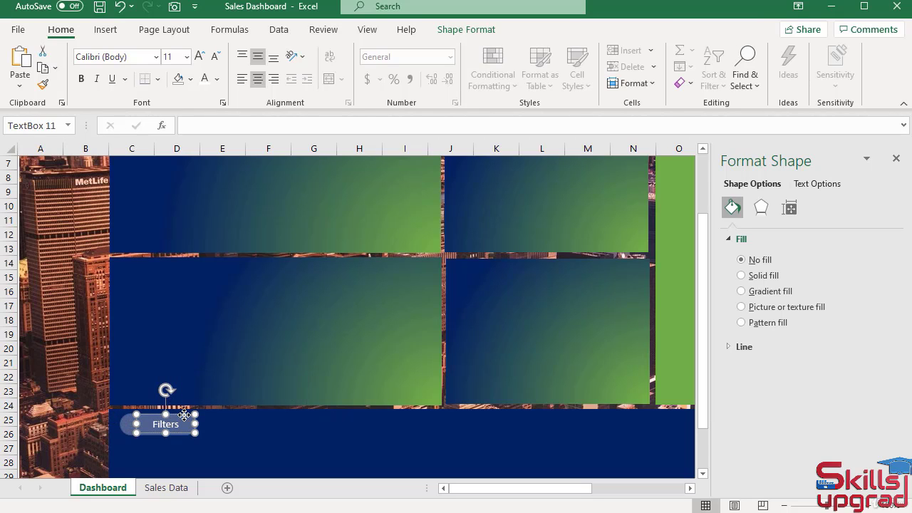
# Duplicate the Filters label with its shape into the upper-left corner of the panel over columns J–N, rows 14–24, and retitle it "Cateories".
pyautogui.keyDown('ctrl'); pyautogui.click(127, 426); pyautogui.keyUp('ctrl')
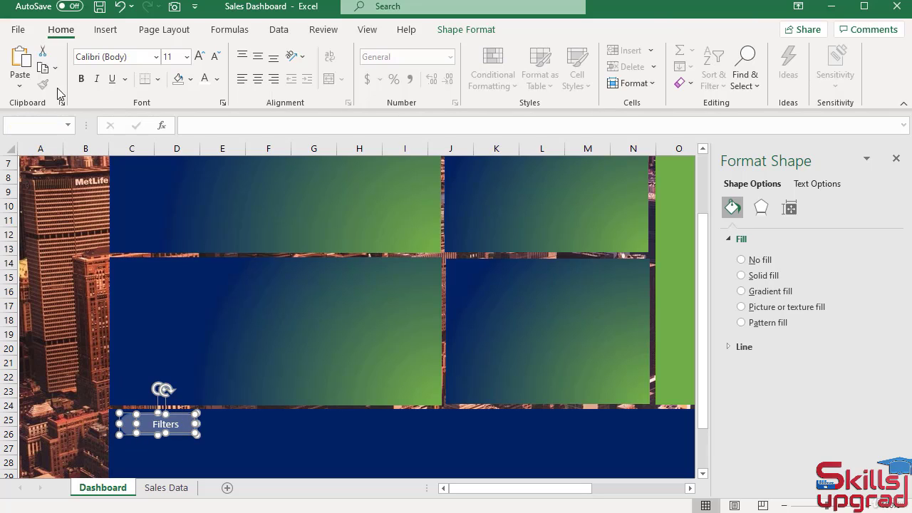
pyautogui.click(45, 68)
pyautogui.click(20, 62)
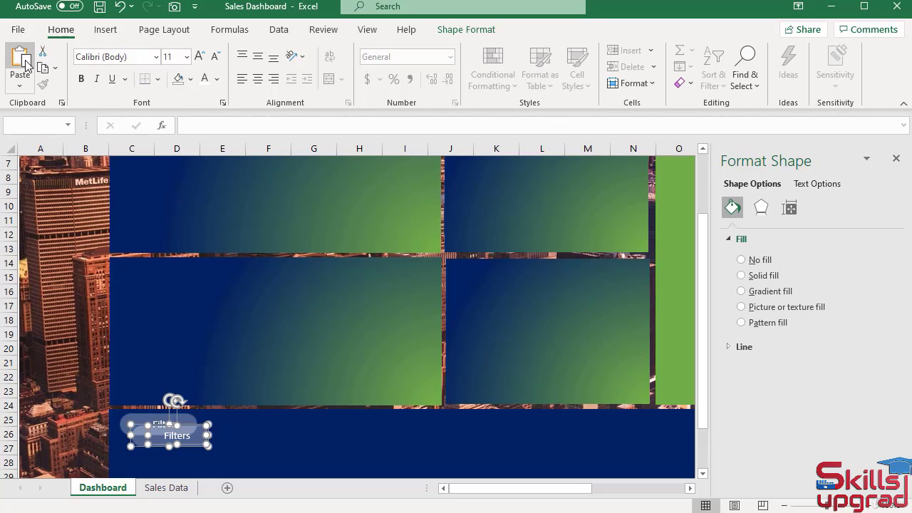
pyautogui.moveTo(192, 425); pyautogui.dragTo(513, 264)
pyautogui.click(518, 273)
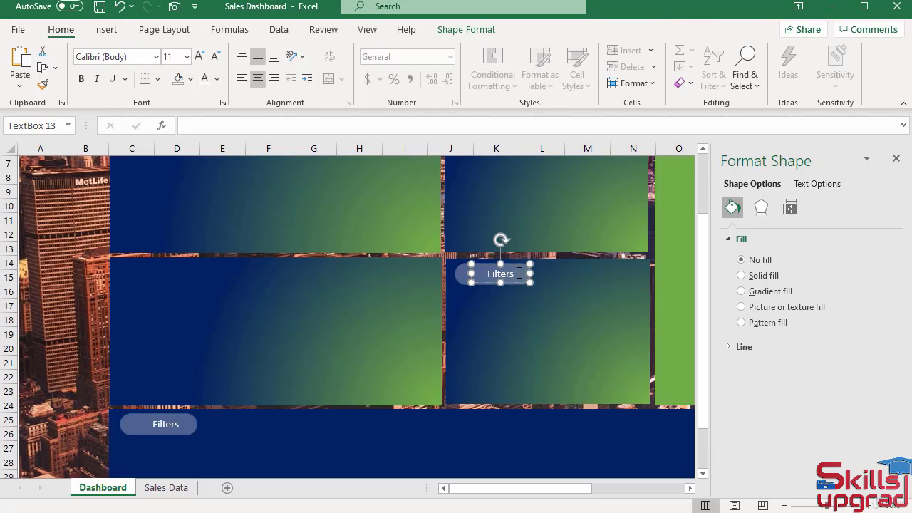
pyautogui.doubleClick(518, 273)
pyautogui.write('Cateories')
# Duplicate the Cateories label with its rounded shape into the upper-left corner of the panel over columns J–N, rows 3–13.
pyautogui.keyDown('shift'); pyautogui.click(461, 282); pyautogui.keyUp('shift')
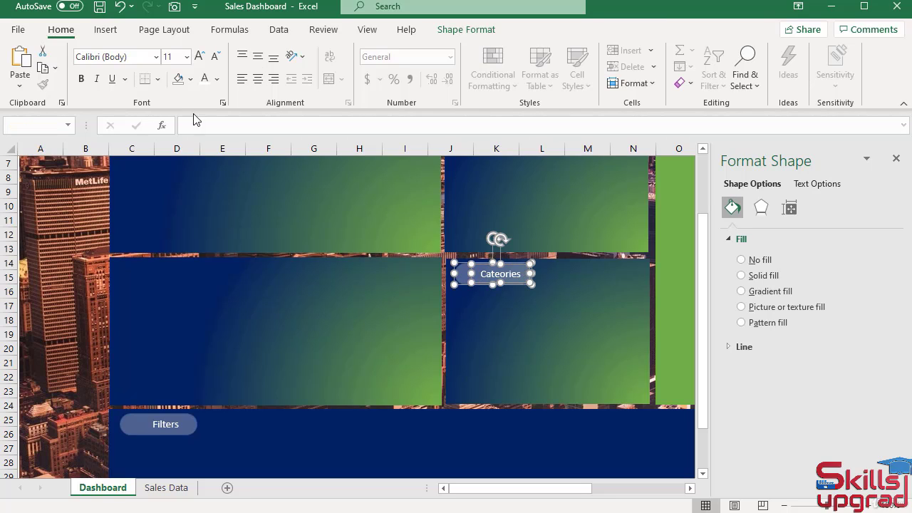
pyautogui.click(42, 68)
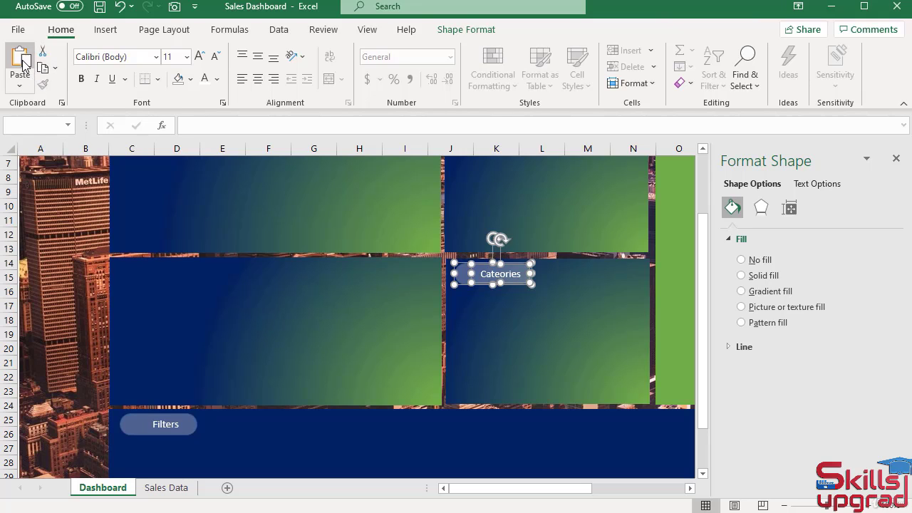
pyautogui.click(22, 65)
pyautogui.scroll(2, 378, 228)
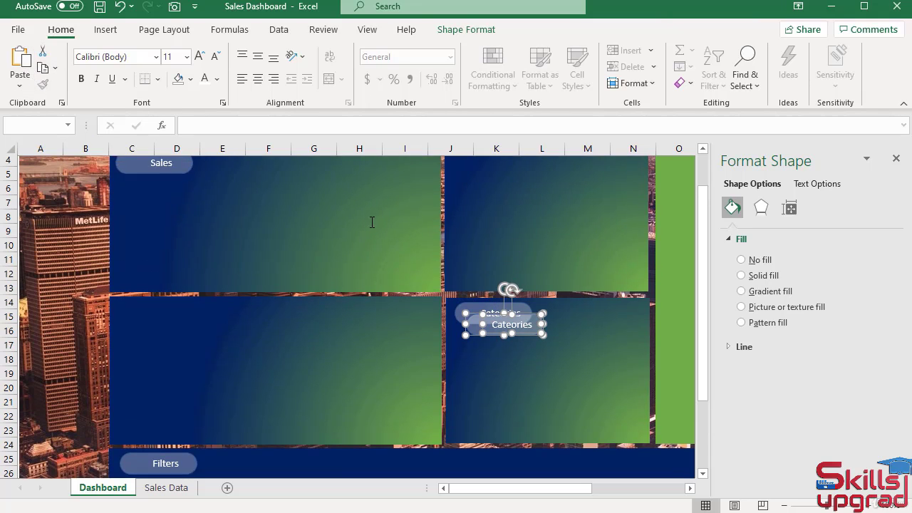
pyautogui.moveTo(526, 358); pyautogui.dragTo(510, 197)
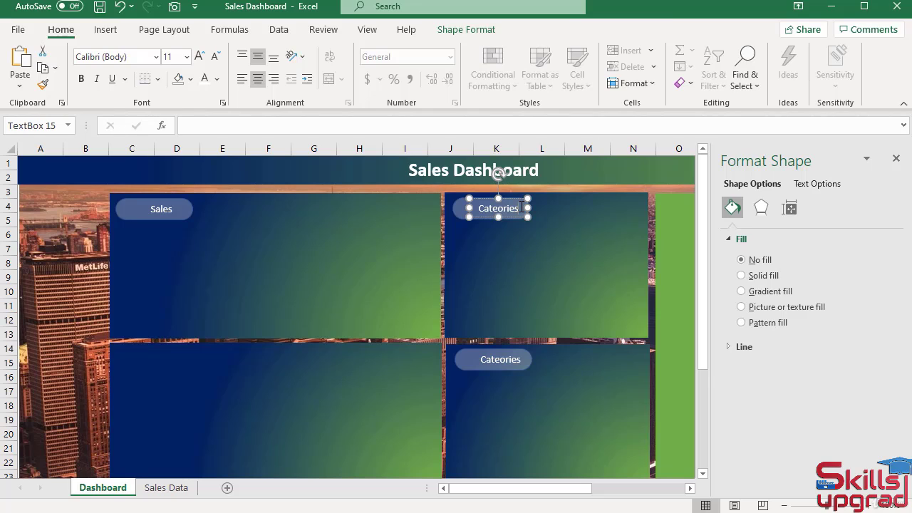
# Change the copied label's text to "Yearly Quantity" and widen its text box to fit on one line.
pyautogui.doubleClick(522, 207)
pyautogui.write('Yearly Quantity')
pyautogui.moveTo(529, 207); pyautogui.dragTo(549, 204)
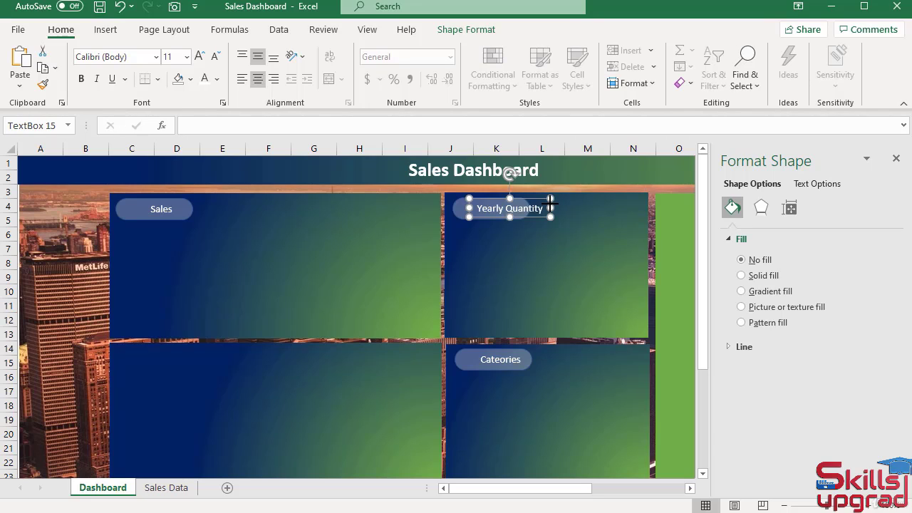
# Widen the rounded shape behind the Yearly Quantity label until it spans the whole text.
pyautogui.click(460, 208)
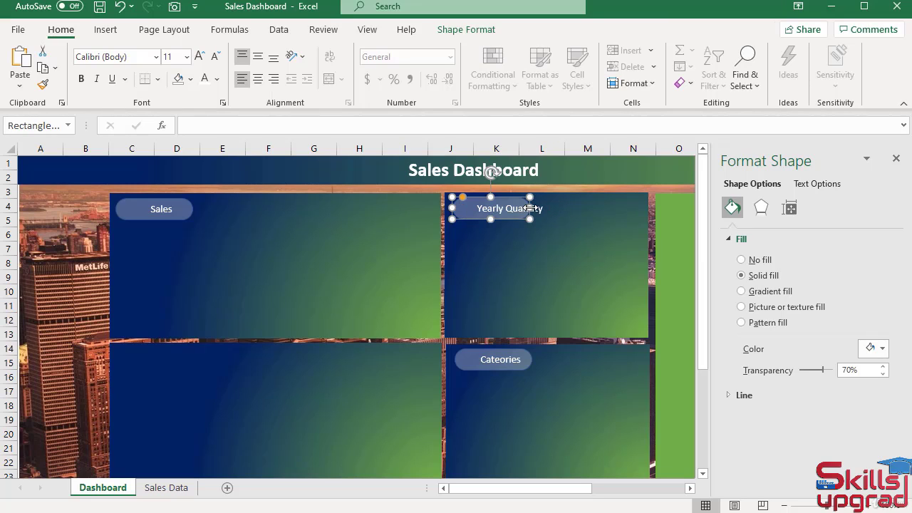
pyautogui.moveTo(529, 208); pyautogui.dragTo(546, 206)
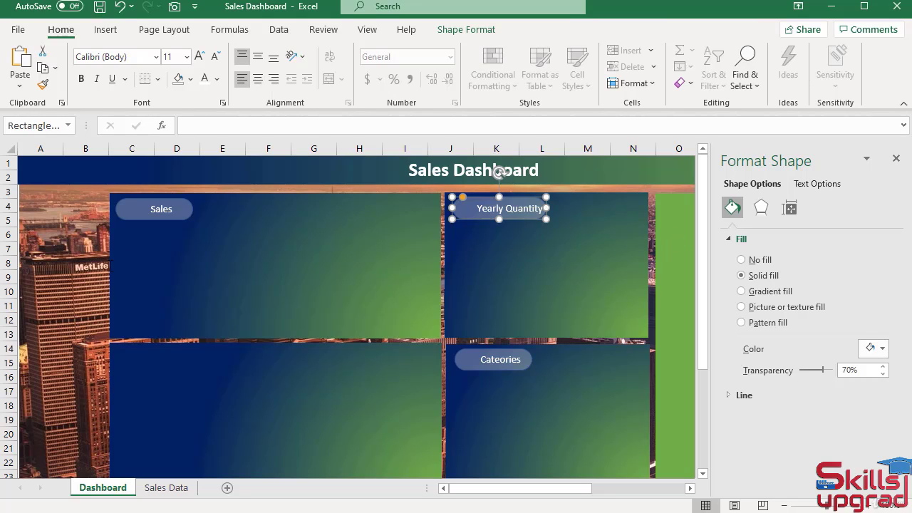
pyautogui.click(84, 263)
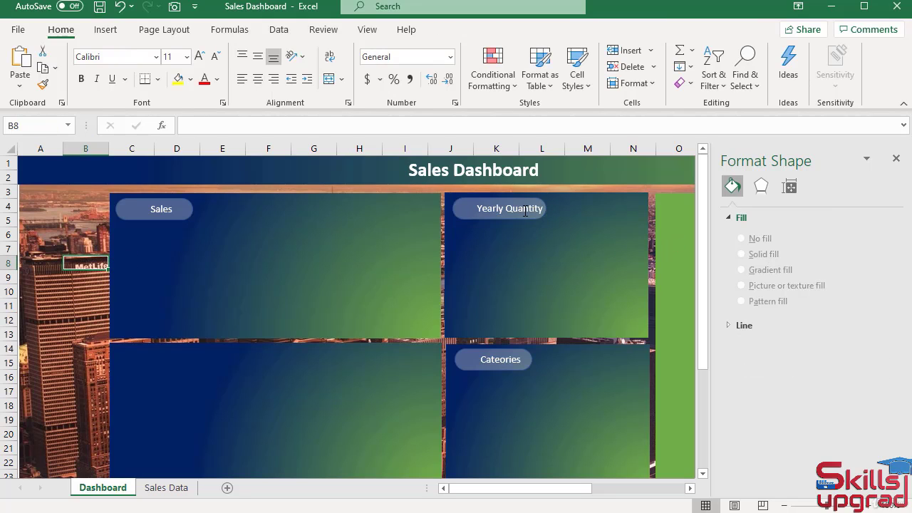
pyautogui.click(458, 209)
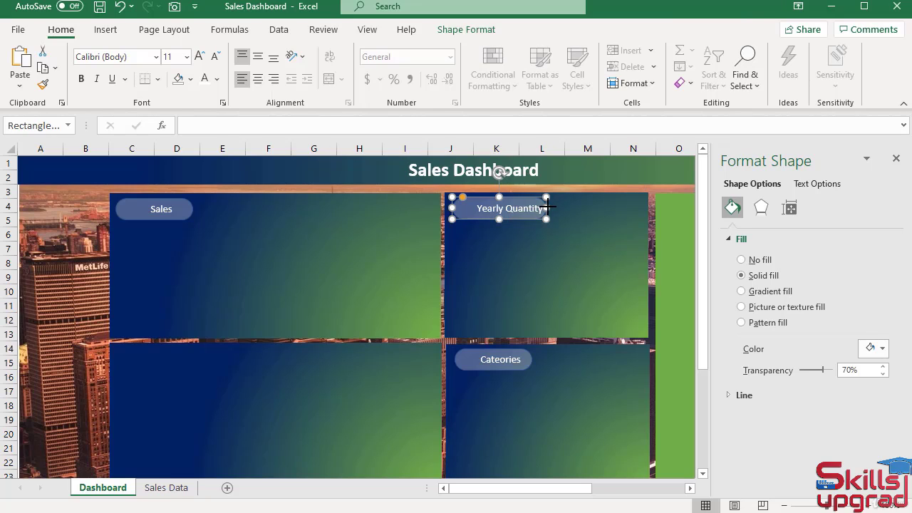
pyautogui.moveTo(548, 207); pyautogui.dragTo(550, 207)
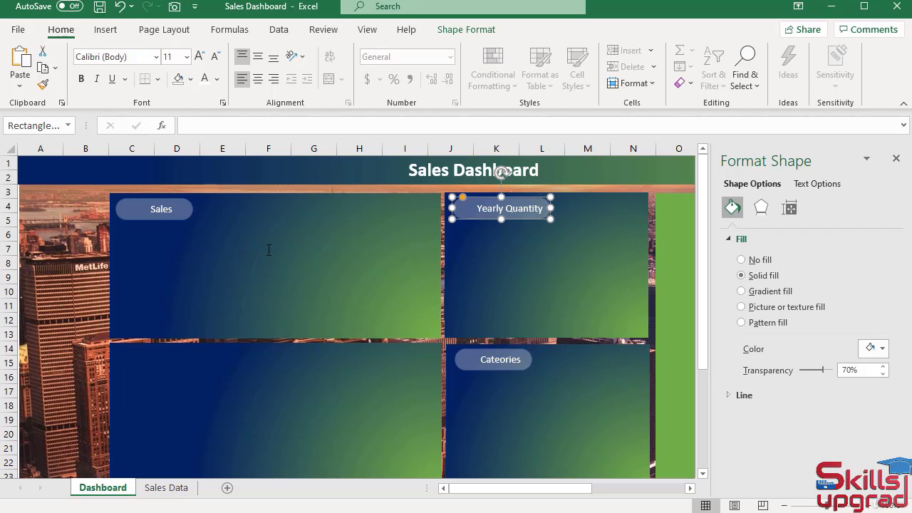
# Duplicate the Sales label with its rounded shape into the upper-left corner of the green panel starting at column O.
pyautogui.click(171, 208)
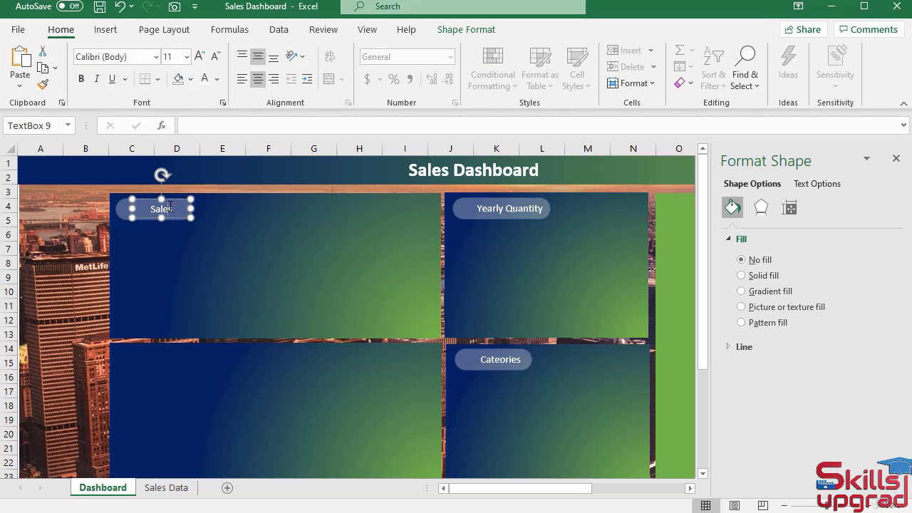
pyautogui.click(126, 214)
pyautogui.keyDown('ctrl'); pyautogui.click(122, 211); pyautogui.keyUp('ctrl')
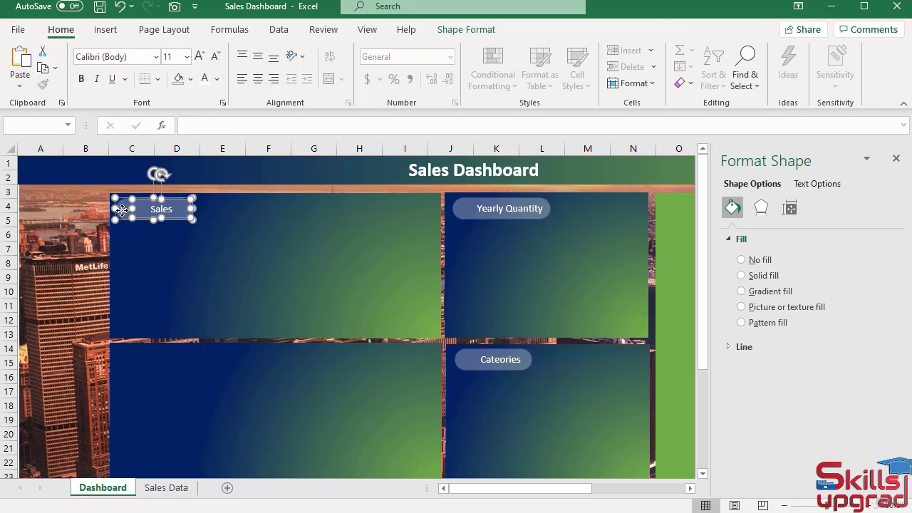
pyautogui.click(23, 64)
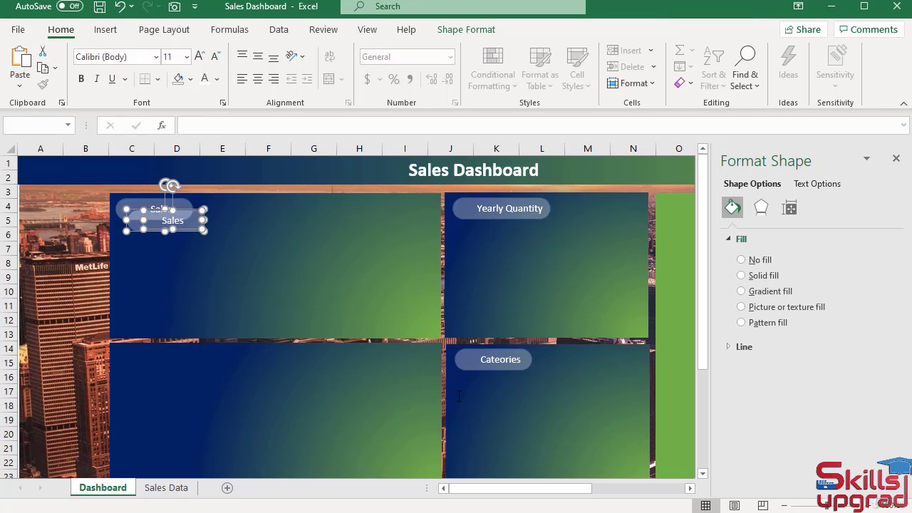
pyautogui.moveTo(518, 495); pyautogui.dragTo(531, 495)
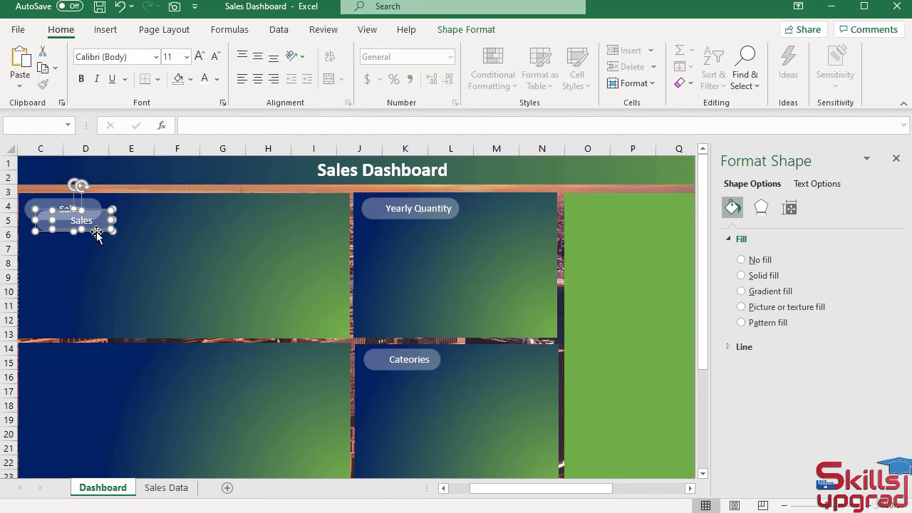
pyautogui.moveTo(97, 229); pyautogui.dragTo(632, 218)
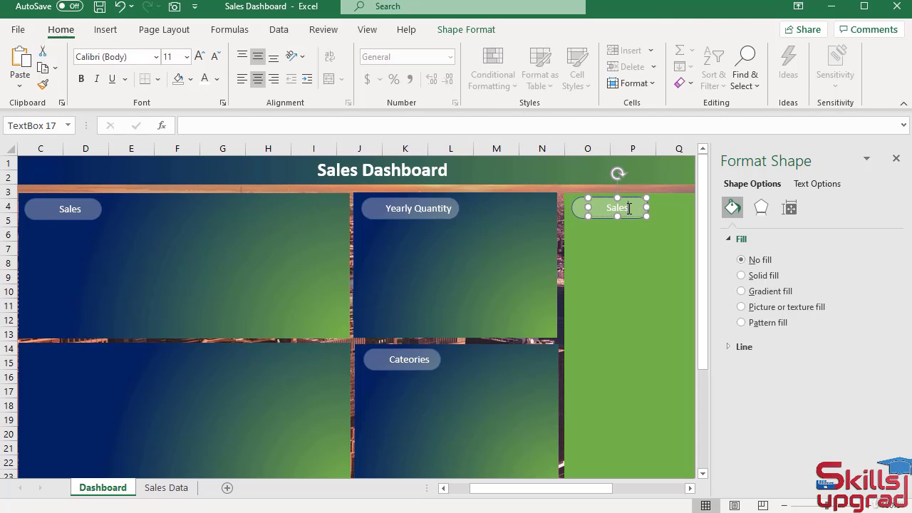
# Change the green panel label's text to "Items" and close the Format Shape pane.
pyautogui.write('Items')
pyautogui.moveTo(513, 494)
pyautogui.mouseDown()
pyautogui.moveTo(496, 494)
pyautogui.moveTo(507, 494)
pyautogui.mouseUp()
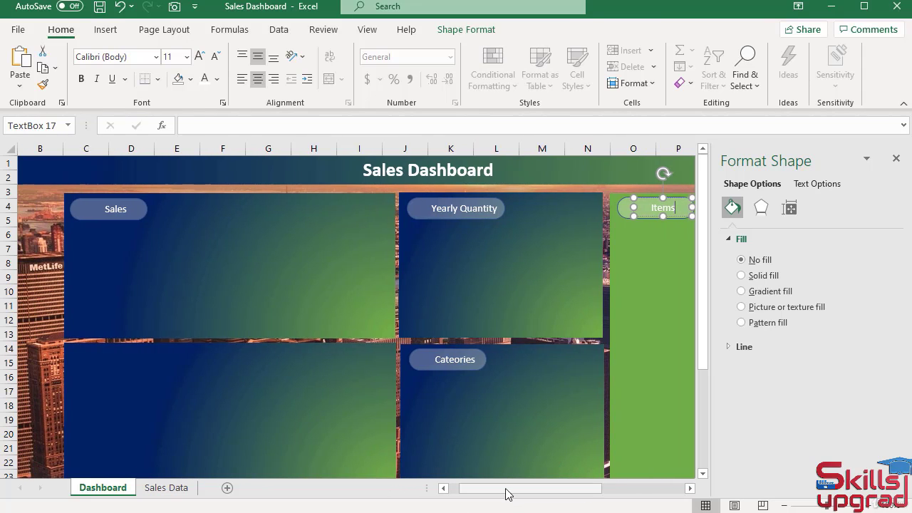
pyautogui.click(896, 158)
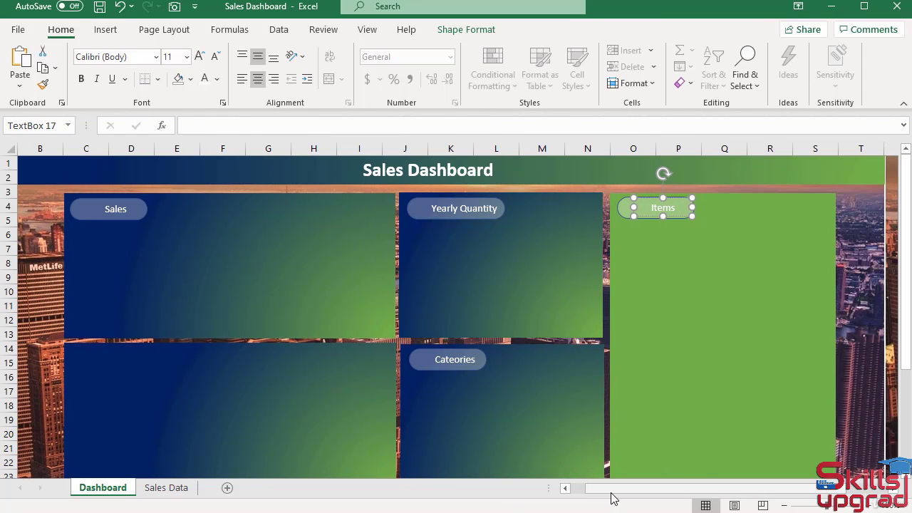
pyautogui.moveTo(611, 494); pyautogui.dragTo(577, 494)
pyautogui.click(43, 307)
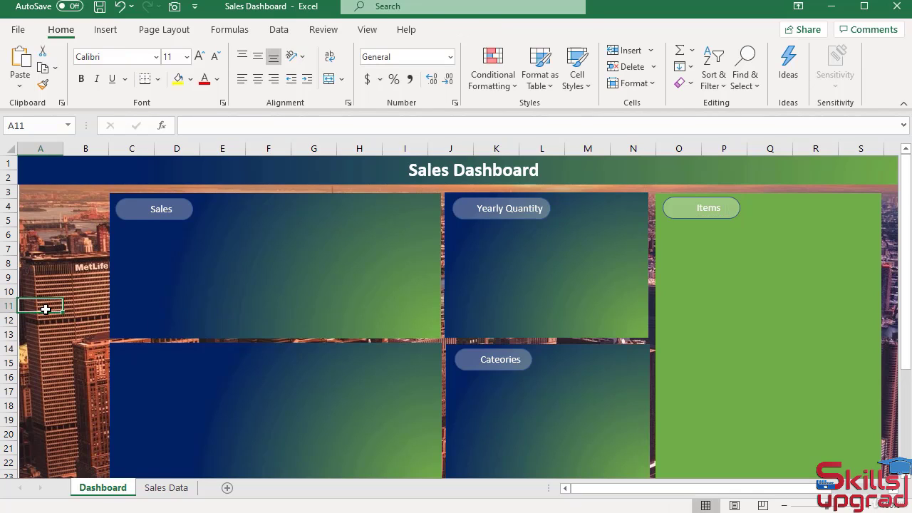
# Remove the outline from the rounded shapes behind the Items, Yearly Quantity, Cateories, Filters and Sales labels all at once.
pyautogui.click(666, 212)
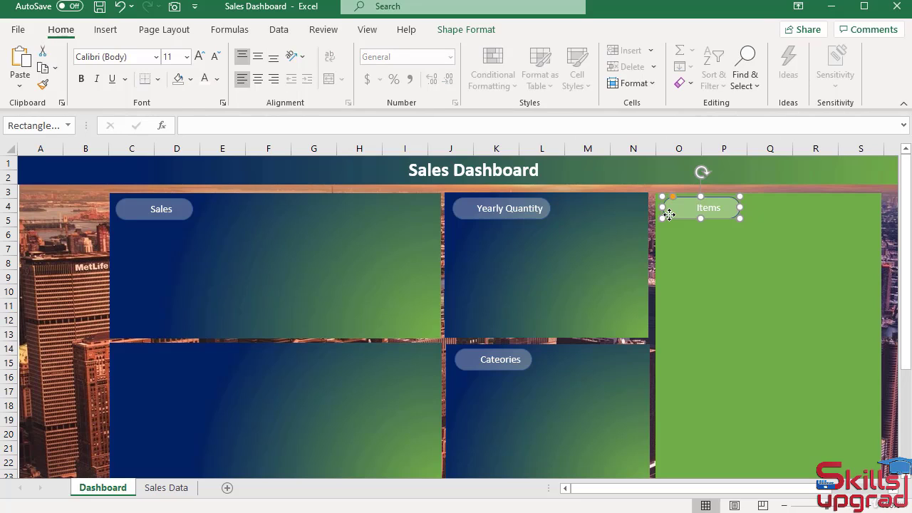
pyautogui.keyDown('ctrl'); pyautogui.click(463, 214); pyautogui.keyUp('ctrl')
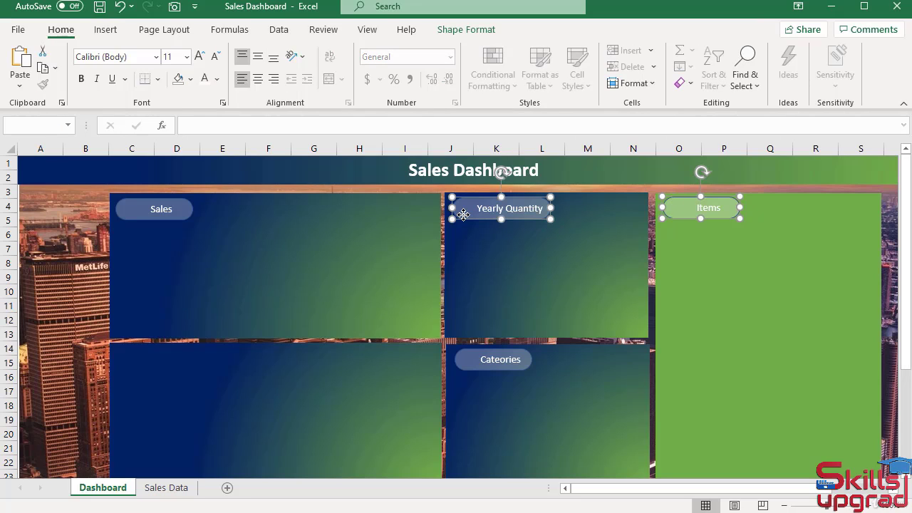
pyautogui.keyDown('ctrl'); pyautogui.click(464, 214); pyautogui.keyUp('ctrl')
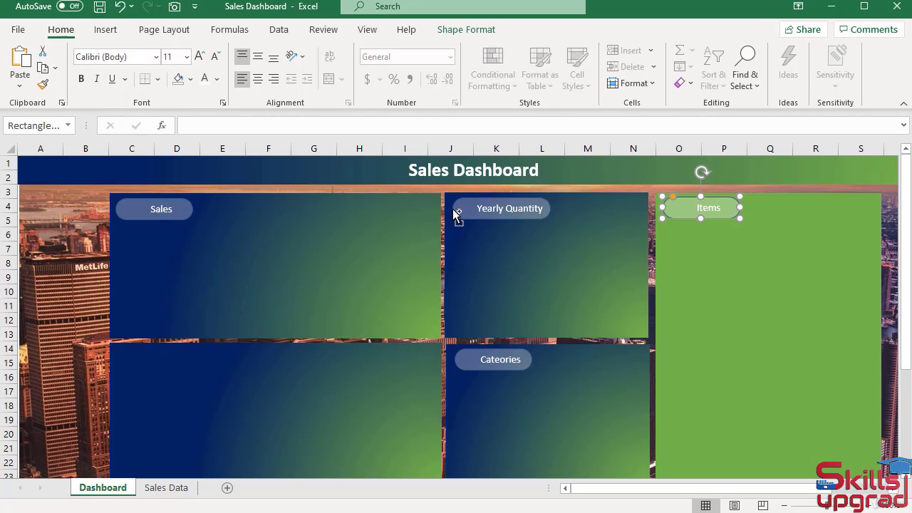
pyautogui.keyDown('ctrl'); pyautogui.click(453, 208); pyautogui.keyUp('ctrl')
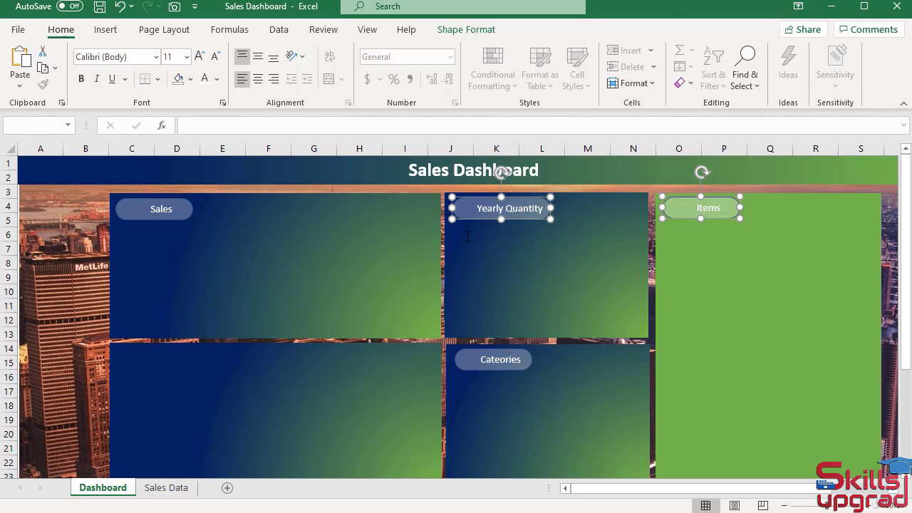
pyautogui.keyDown('ctrl'); pyautogui.click(458, 359); pyautogui.keyUp('ctrl')
pyautogui.click(458, 359)
pyautogui.scroll(-2, 303, 393)
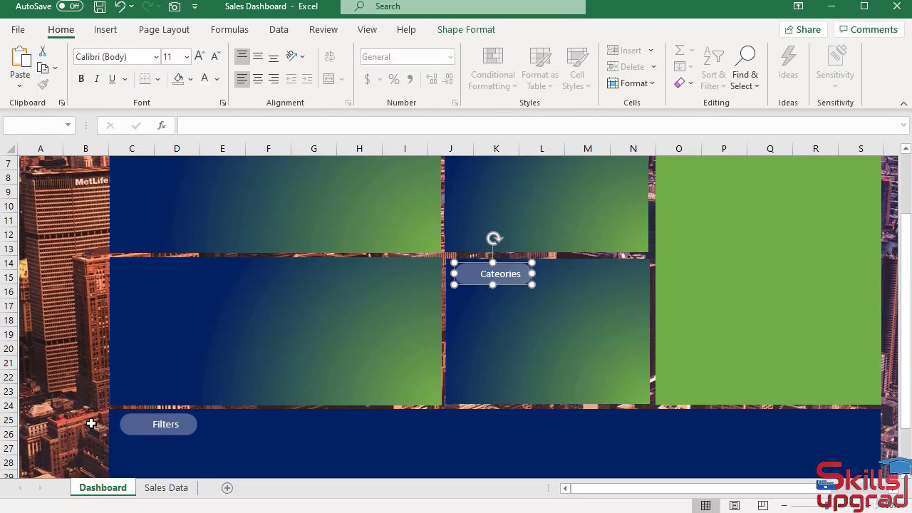
pyautogui.keyDown('ctrl'); pyautogui.click(124, 424); pyautogui.keyUp('ctrl')
pyautogui.scroll(2, 241, 325)
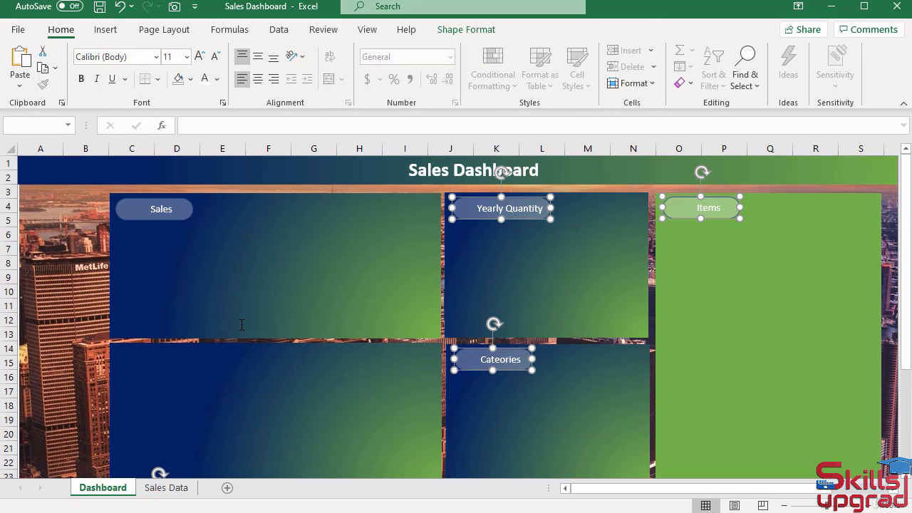
pyautogui.keyDown('ctrl'); pyautogui.click(122, 210); pyautogui.keyUp('ctrl')
pyautogui.click(451, 32)
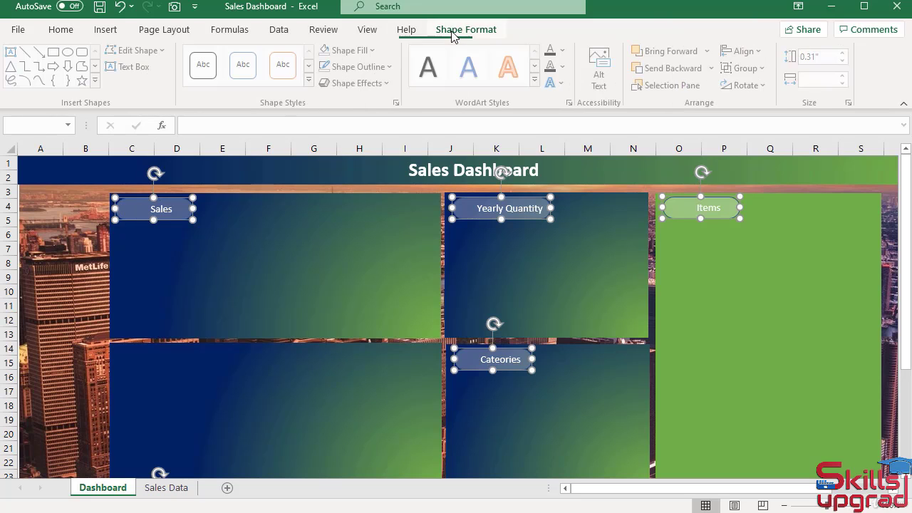
pyautogui.click(390, 66)
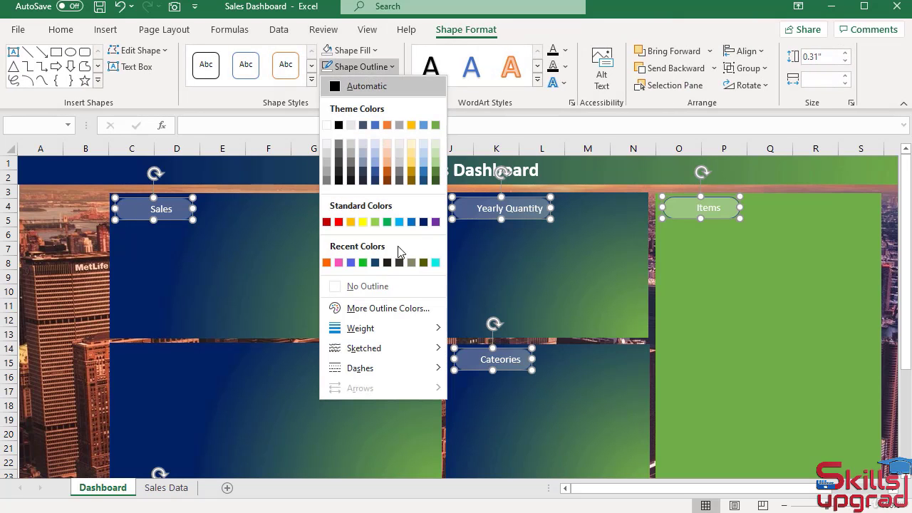
pyautogui.click(333, 287)
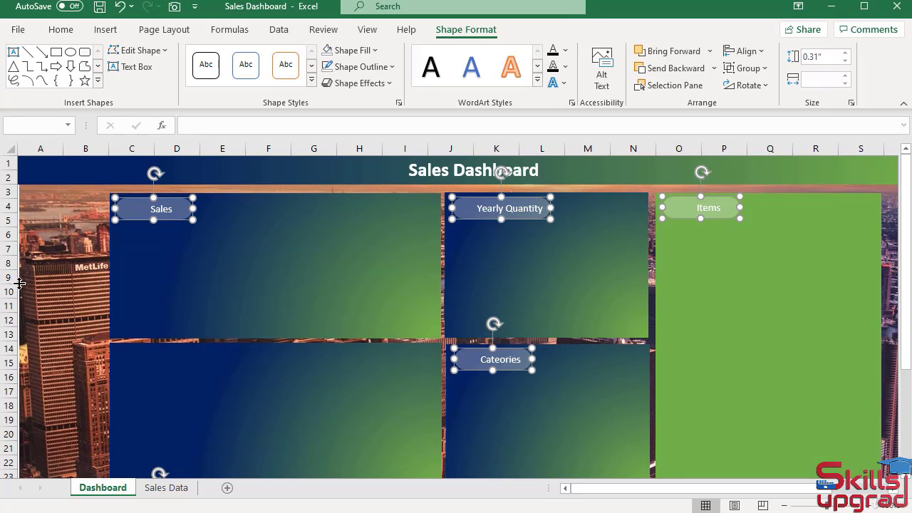
pyautogui.click(43, 278)
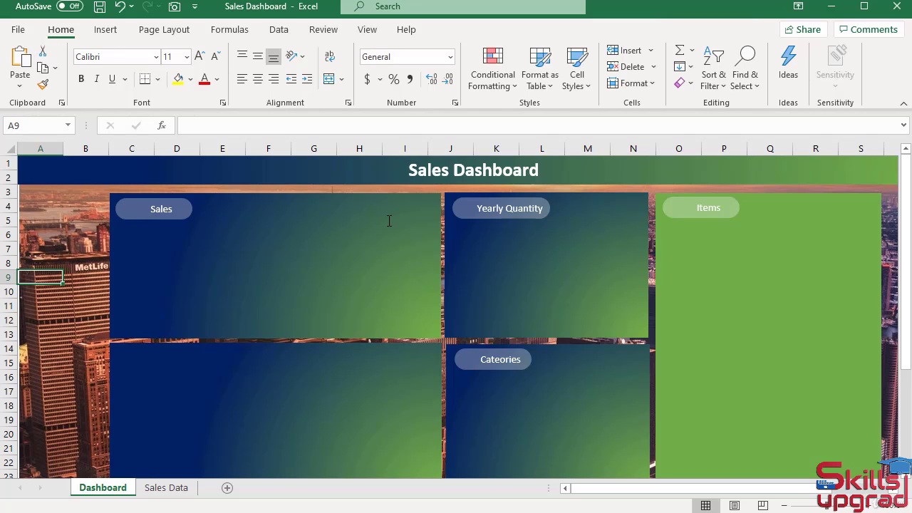
pyautogui.scroll(-2, 467, 367)
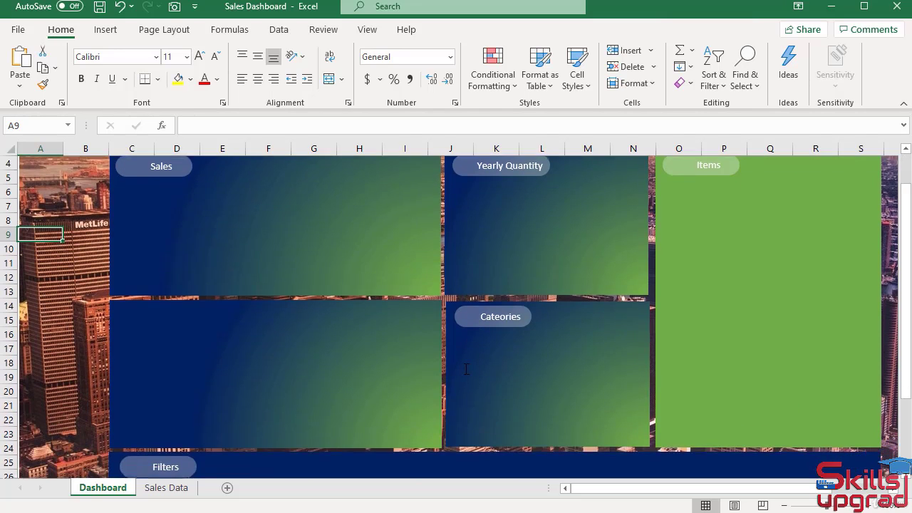